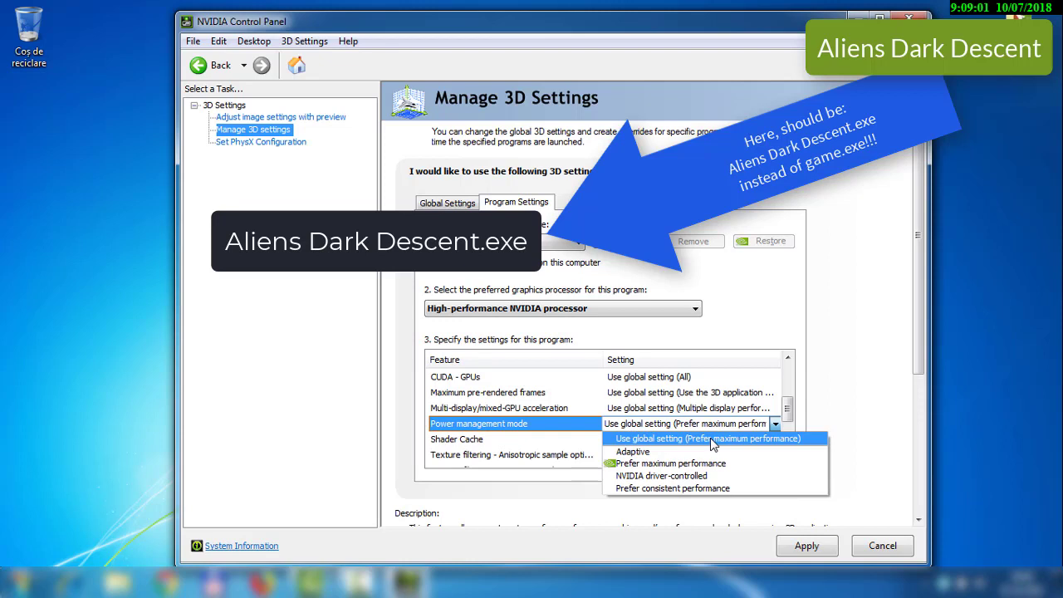
Set the game program's power management mode to Prefer maximum performance and its texture filtering quality to High performance.
left_click(707, 464)
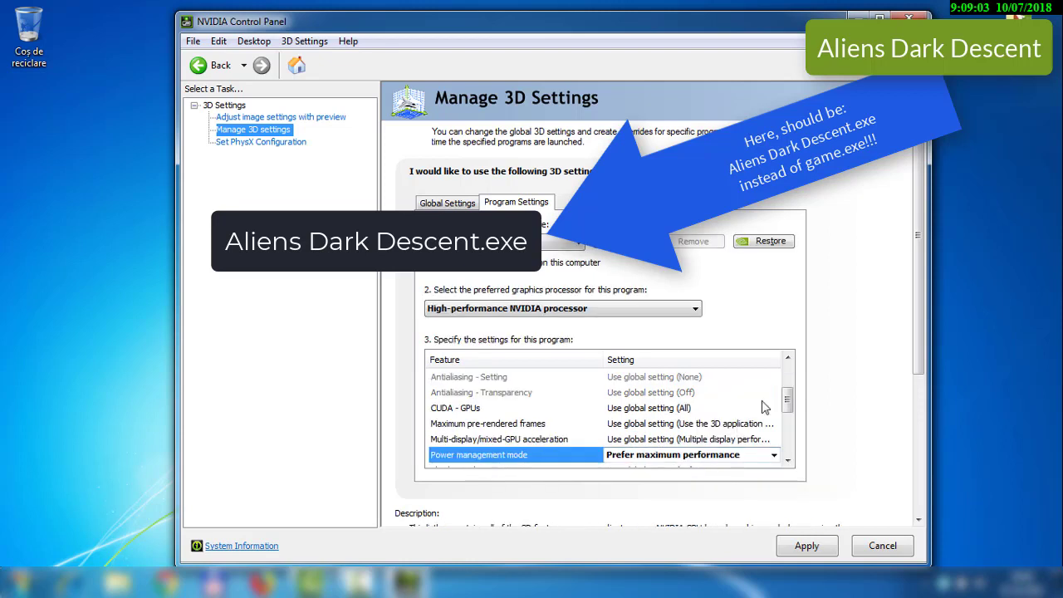
left_click_drag(788, 397, 789, 439)
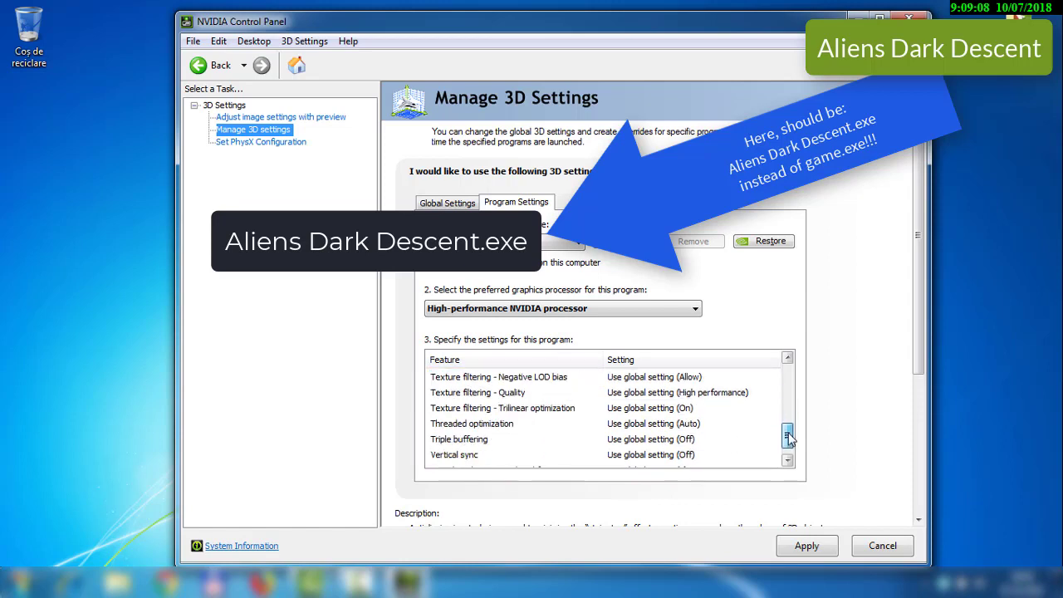
left_click(736, 394)
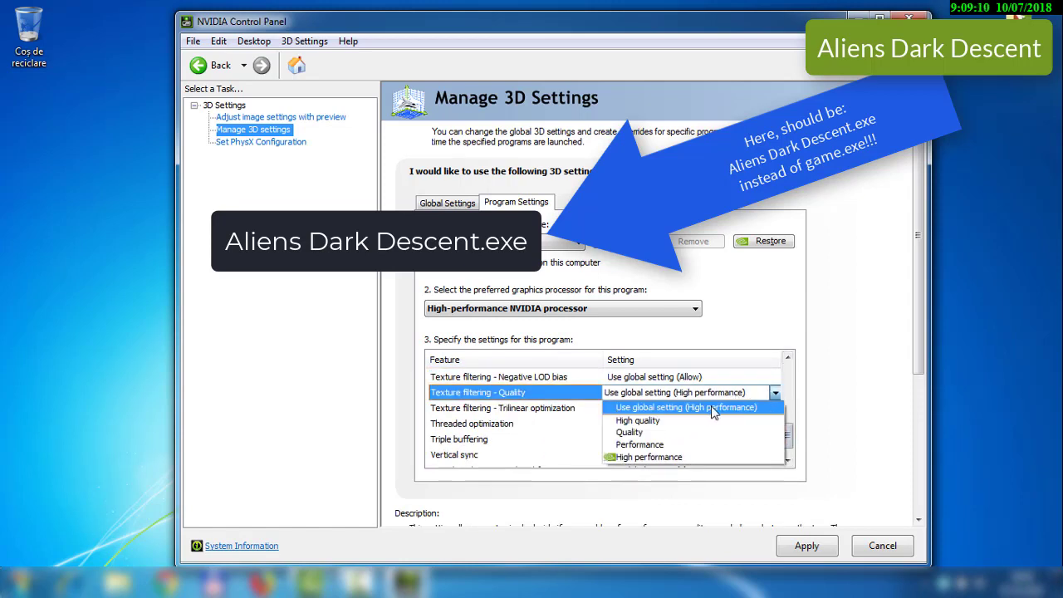
left_click(657, 457)
Set Texture filtering - Anisotropic sample optimization to Off for the game program, and close the NVIDIA Control Panel.
left_click_drag(789, 420, 791, 448)
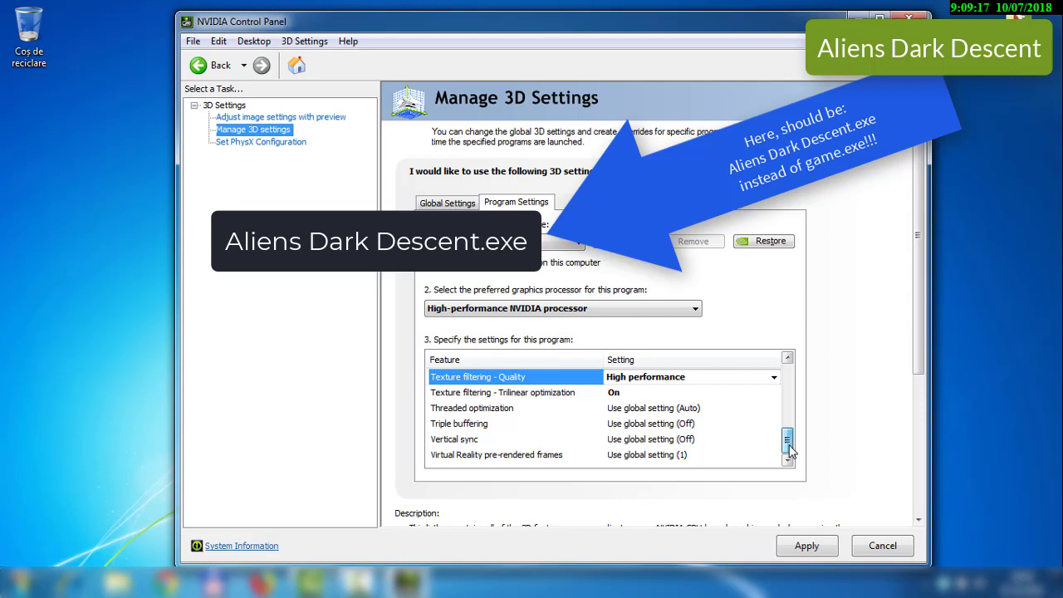
left_click_drag(789, 449, 787, 419)
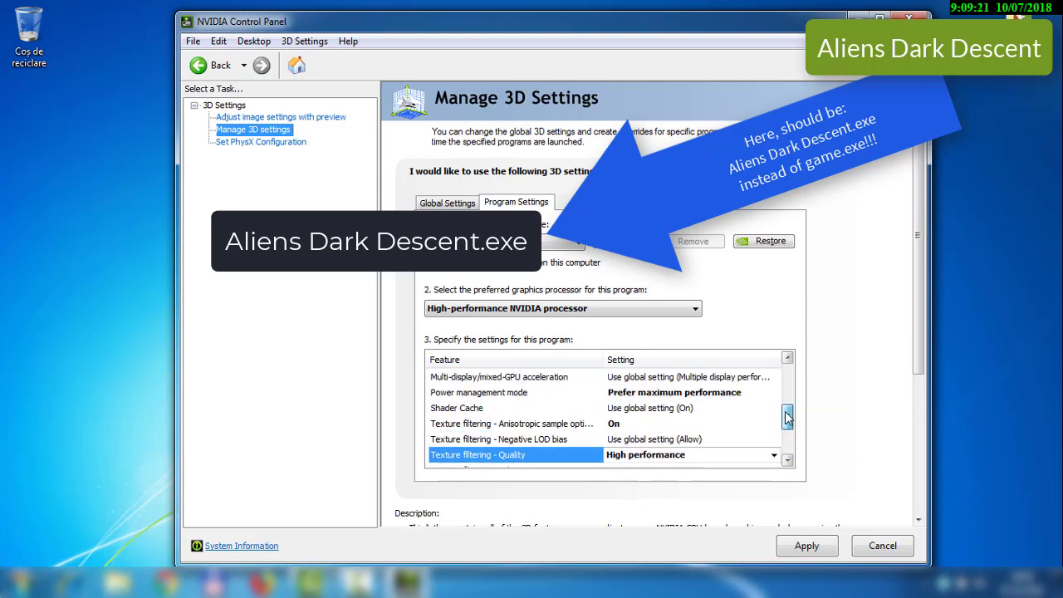
left_click(652, 426)
left_click(652, 425)
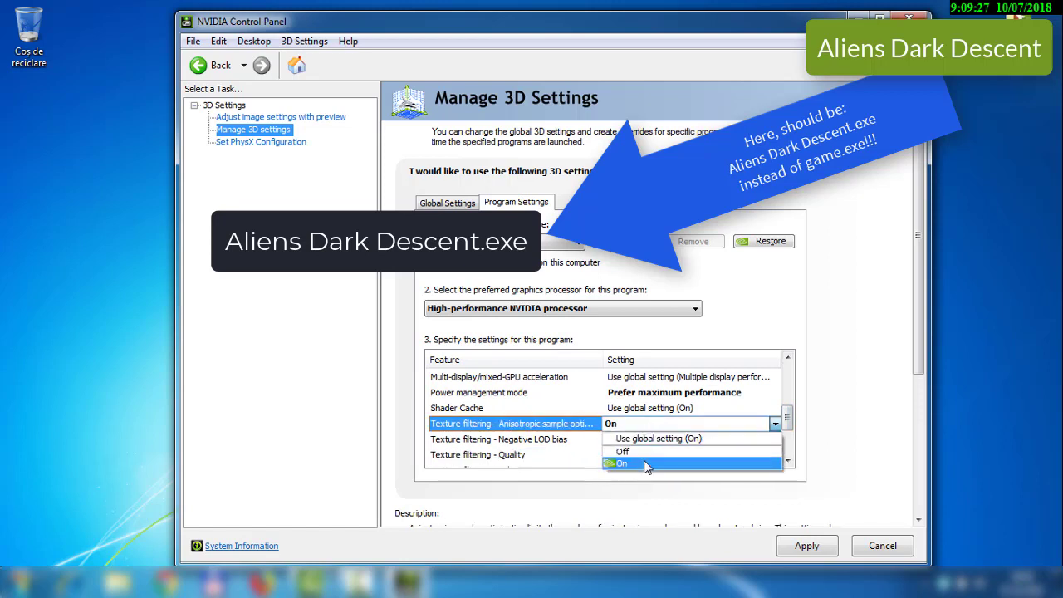
left_click(648, 451)
left_click_drag(788, 409, 788, 382)
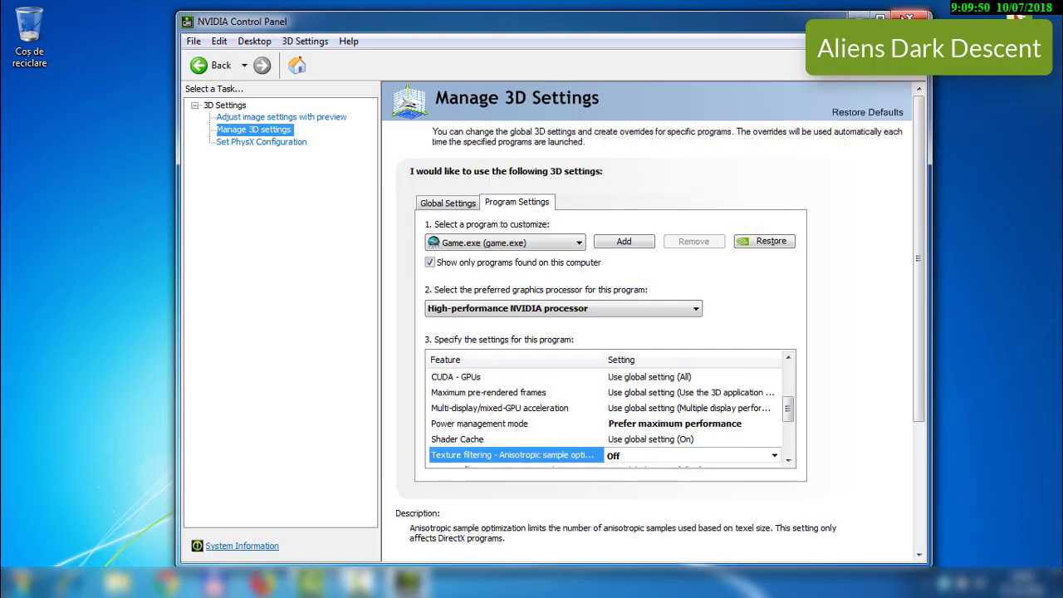
left_click(910, 16)
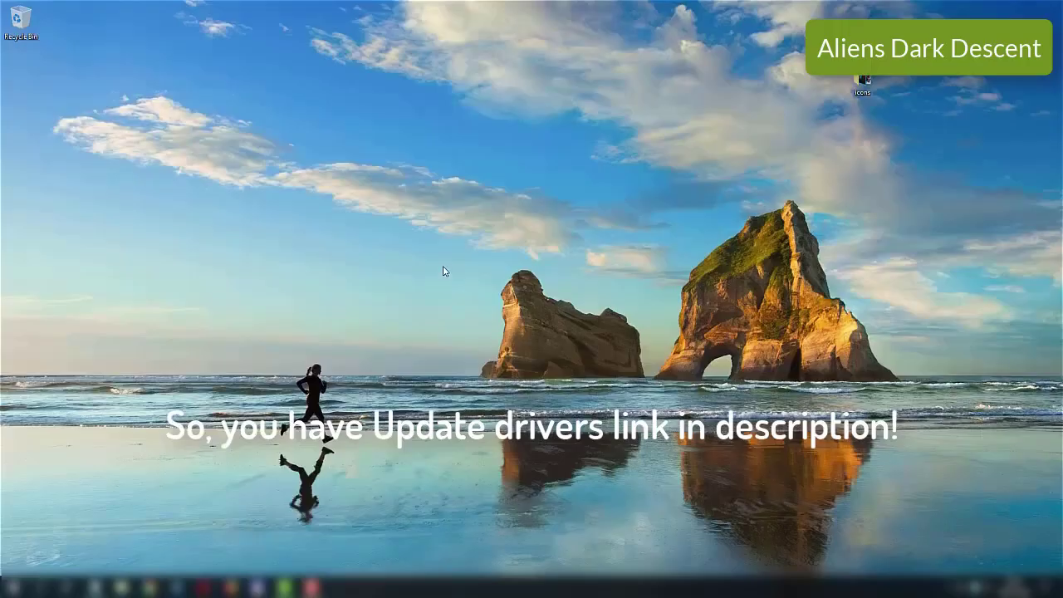
Switch to AMD Radeon Settings from the desktop and show the gaming profiles.
right_click(442, 269)
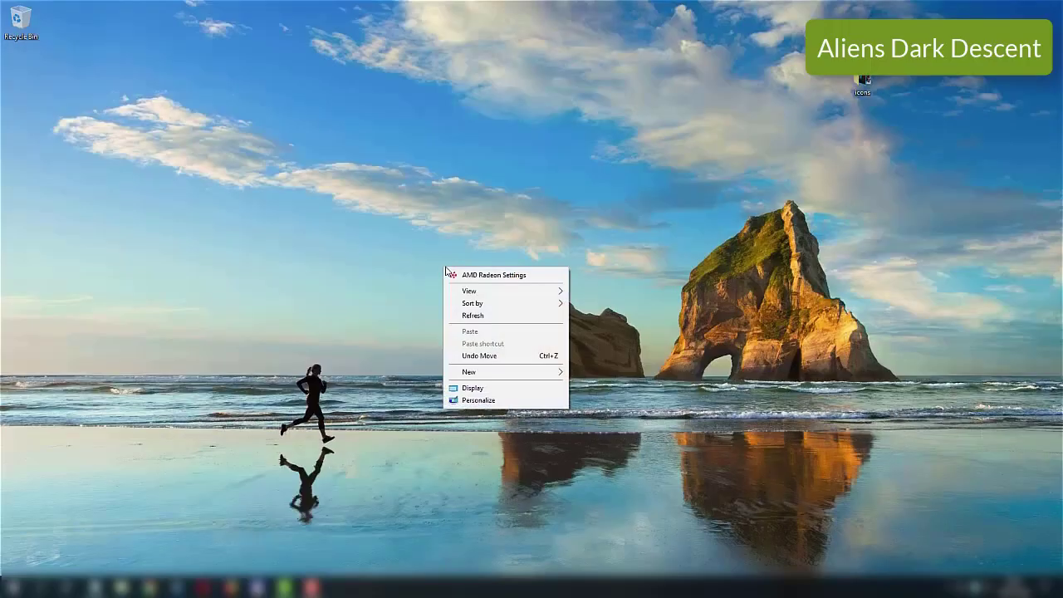
left_click(536, 276)
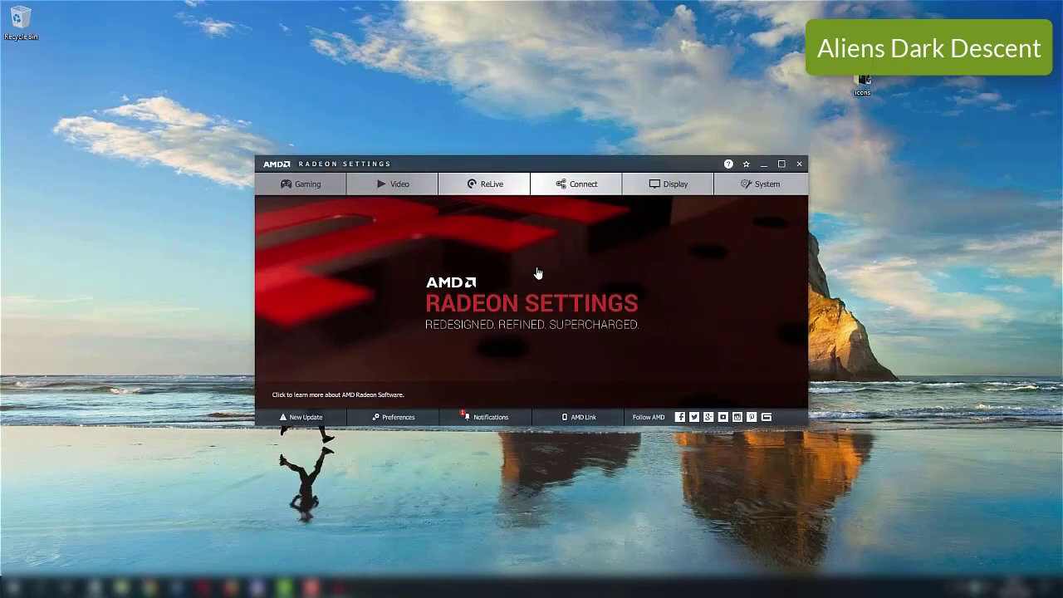
left_click(293, 184)
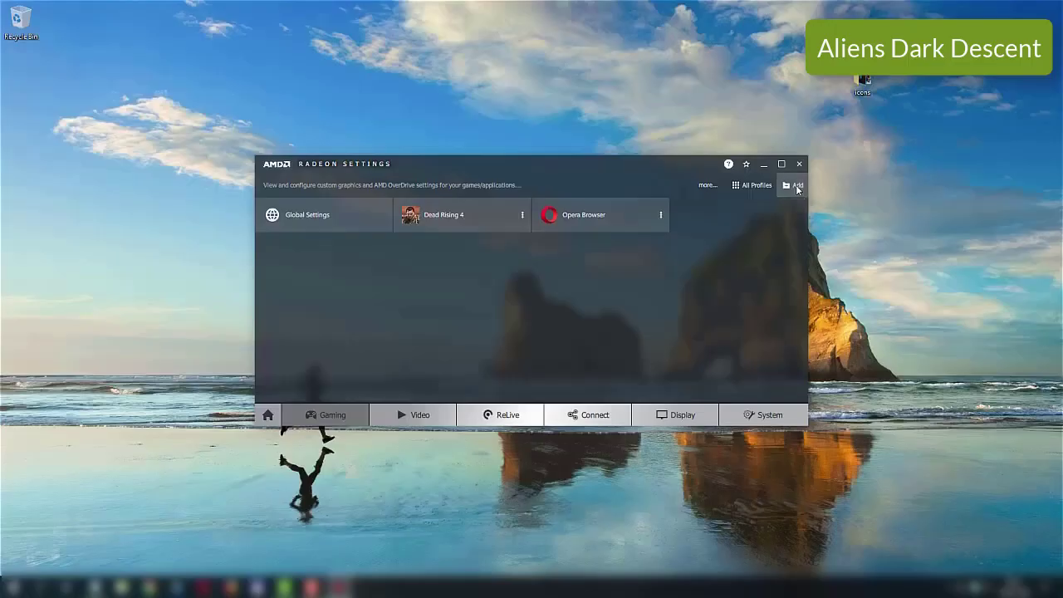
Add the GAME application from DESIRED GAME FOLDER in Downloads as a gaming profile and check the profile's options.
left_click(792, 184)
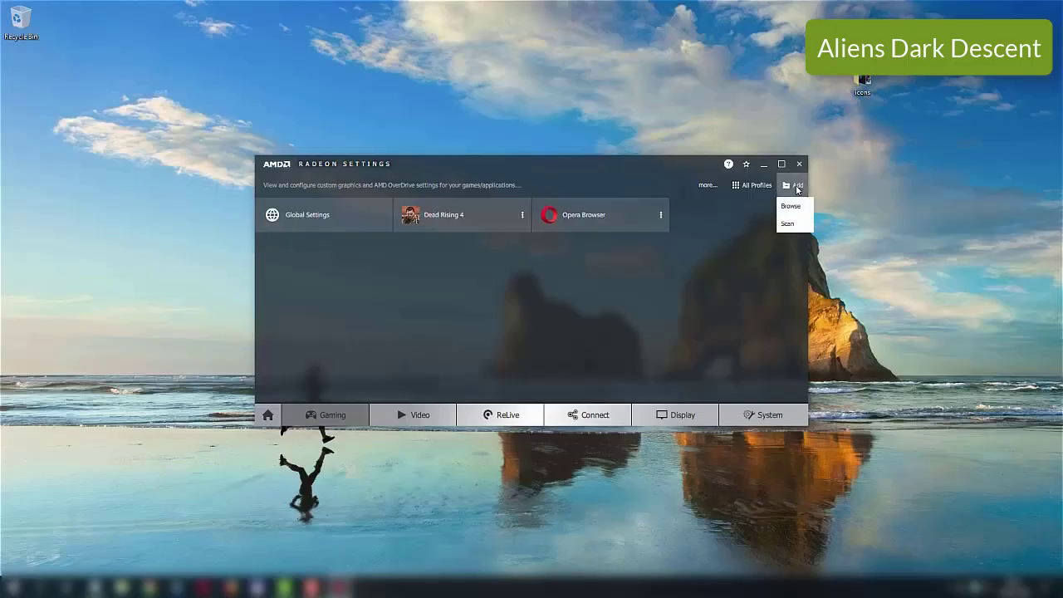
left_click(796, 207)
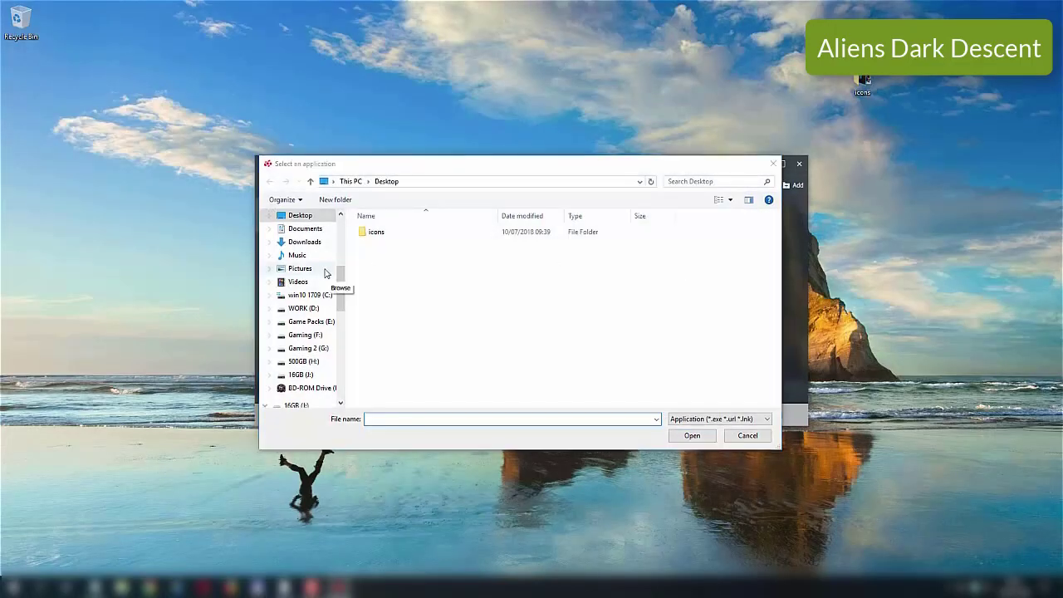
left_click(304, 241)
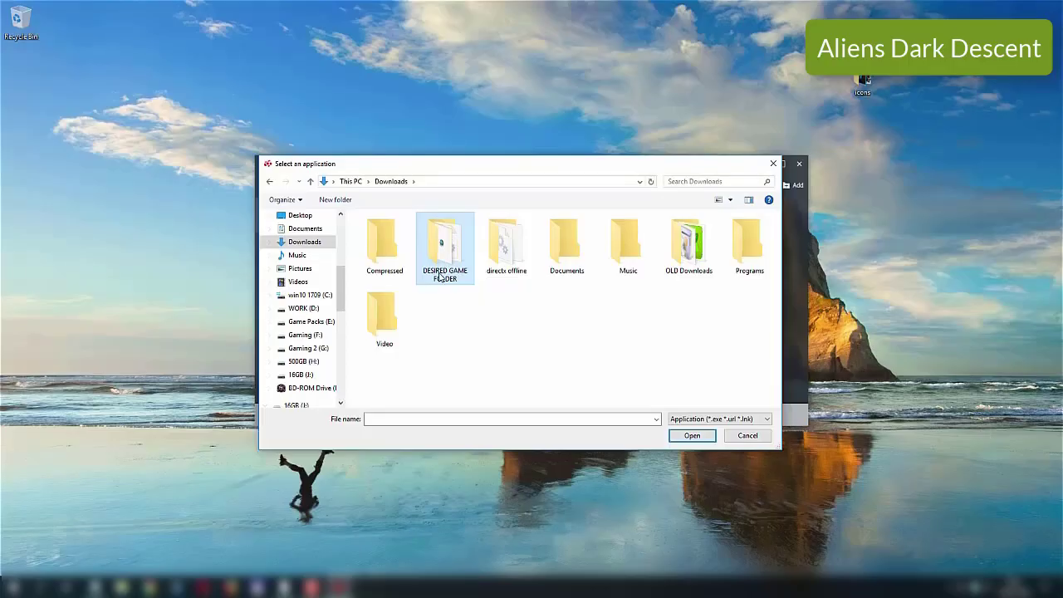
double_click(438, 275)
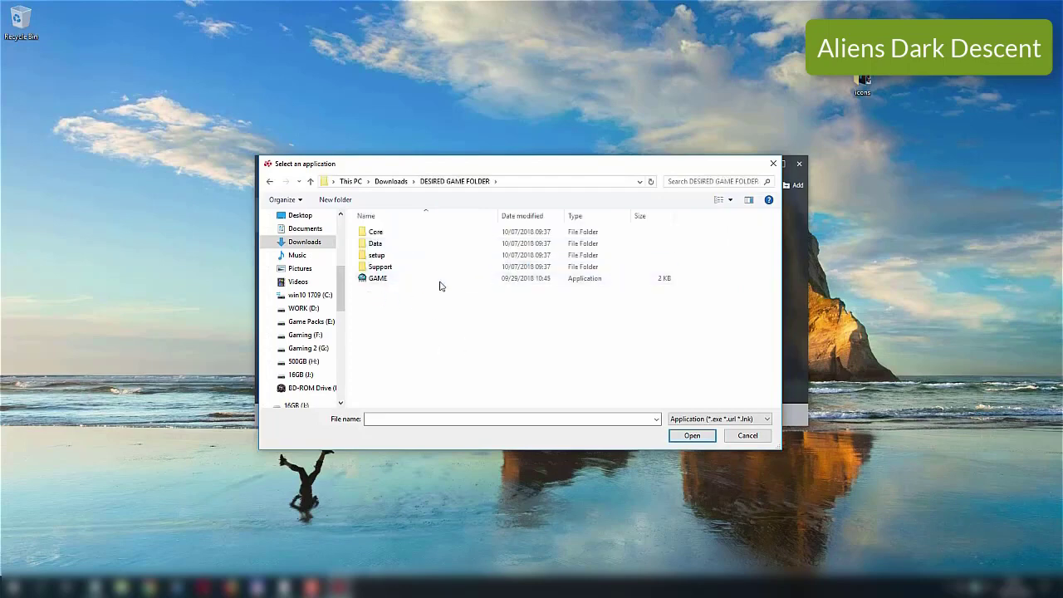
left_click(381, 281)
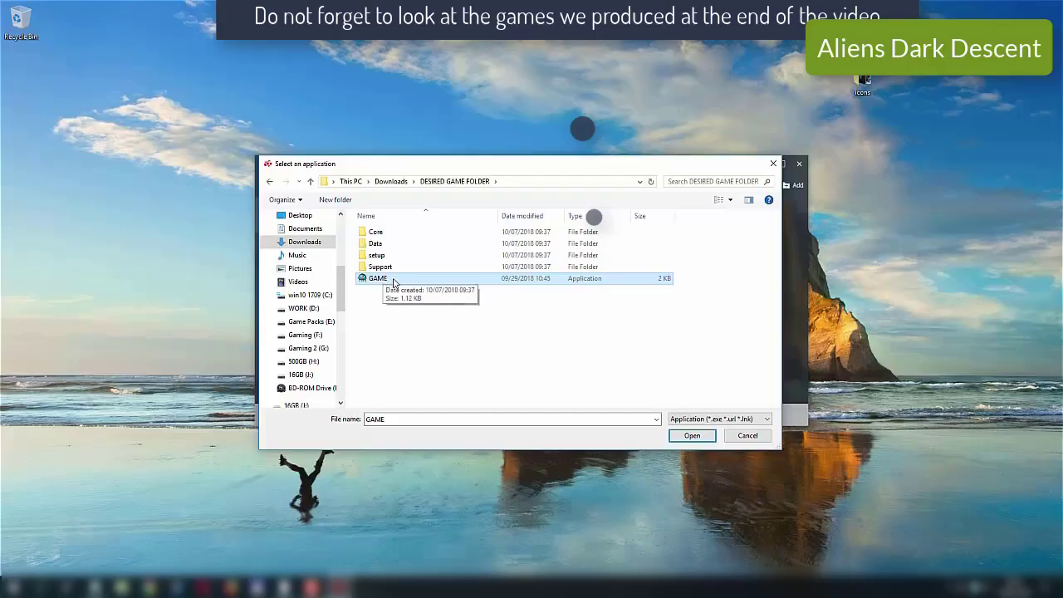
left_click(703, 437)
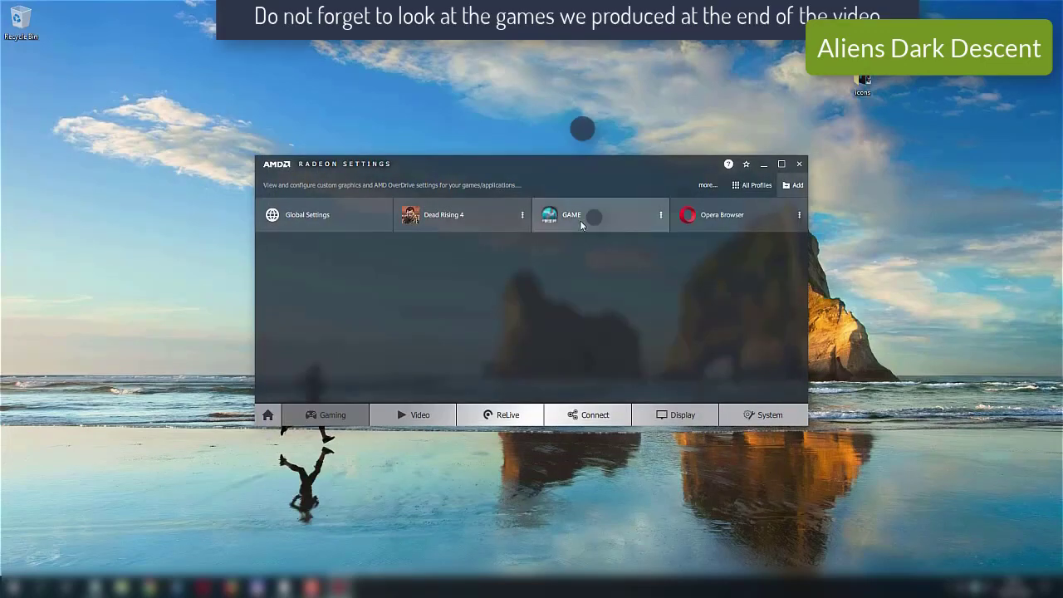
left_click(662, 217)
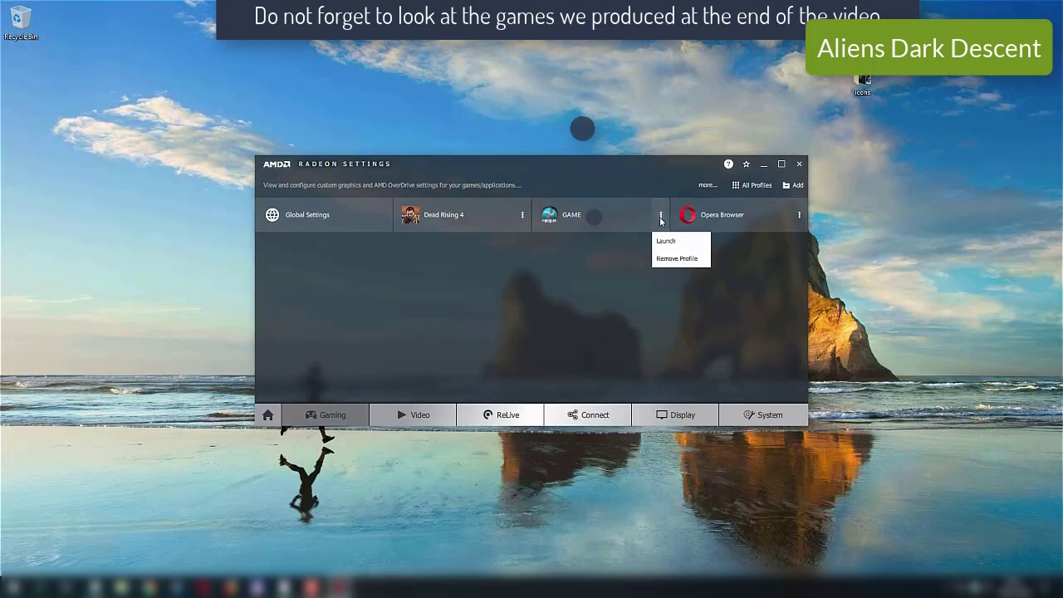
left_click(562, 328)
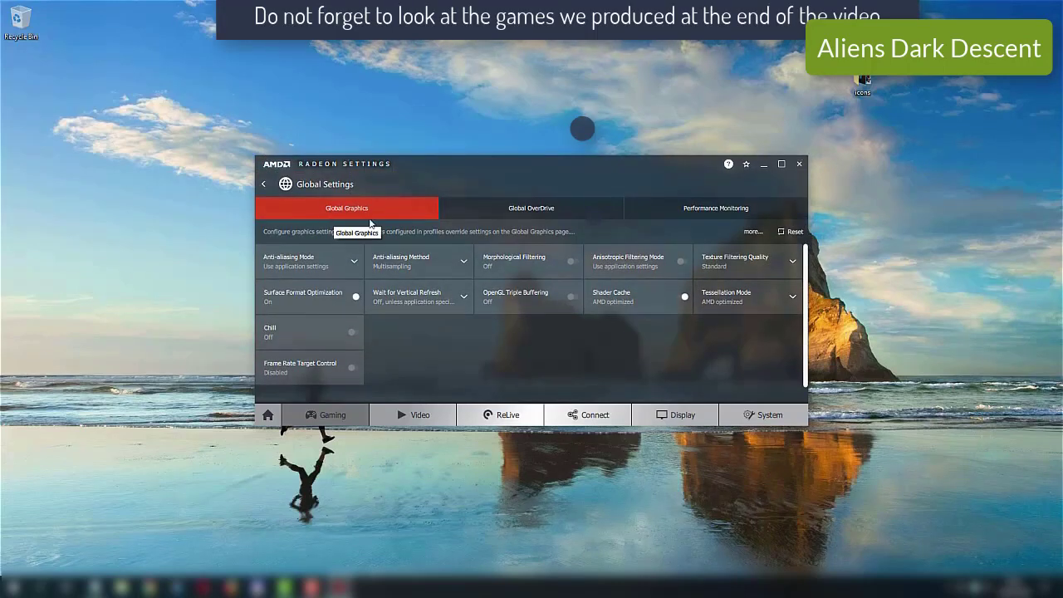
In the global graphics settings, set Anti-aliasing Mode to Override application settings and Texture Filtering Quality to Performance.
left_click(354, 262)
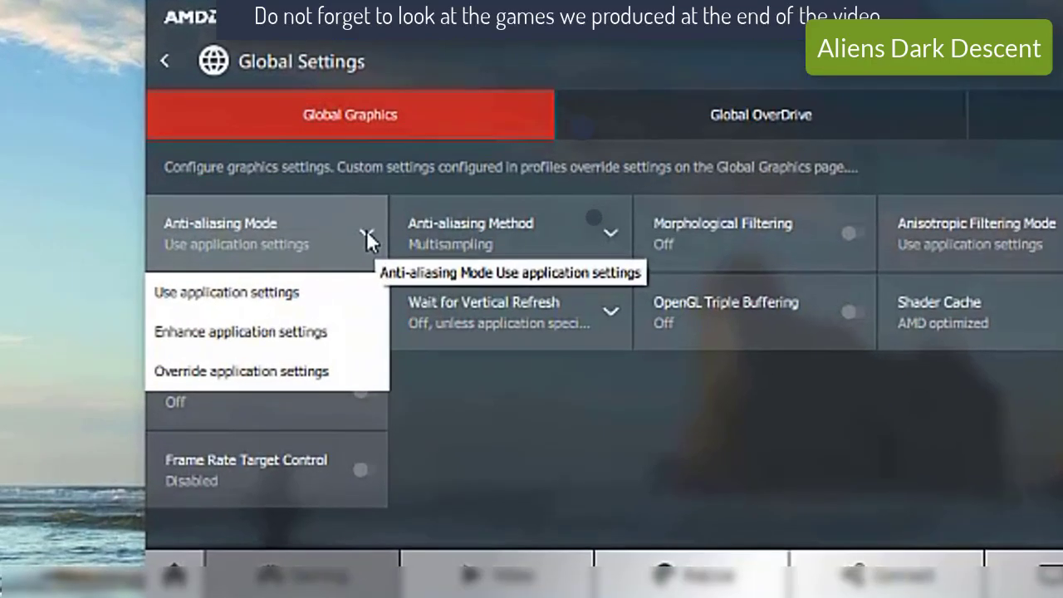
left_click(306, 371)
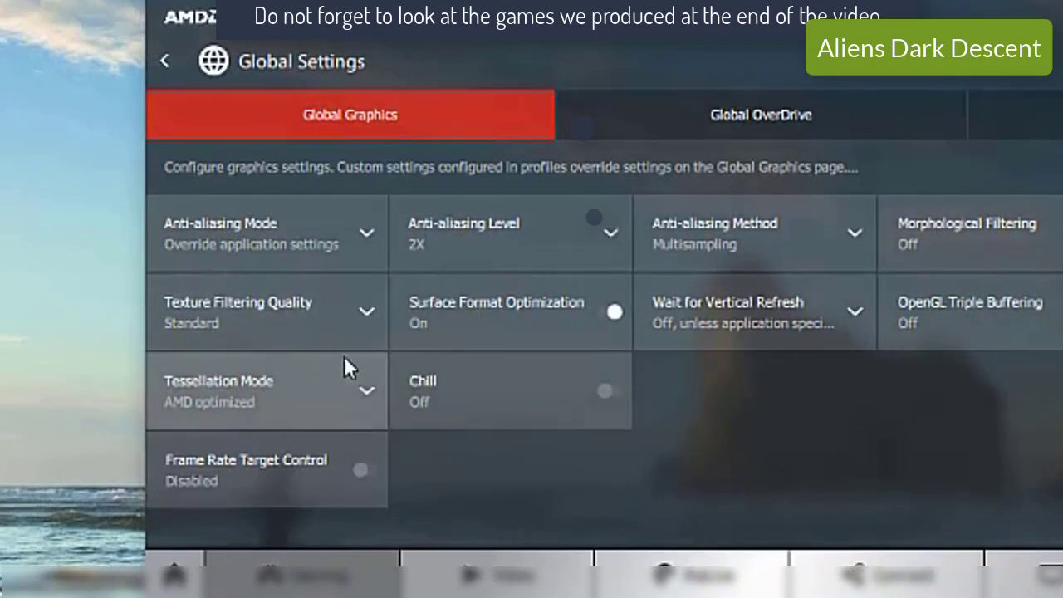
left_click(366, 312)
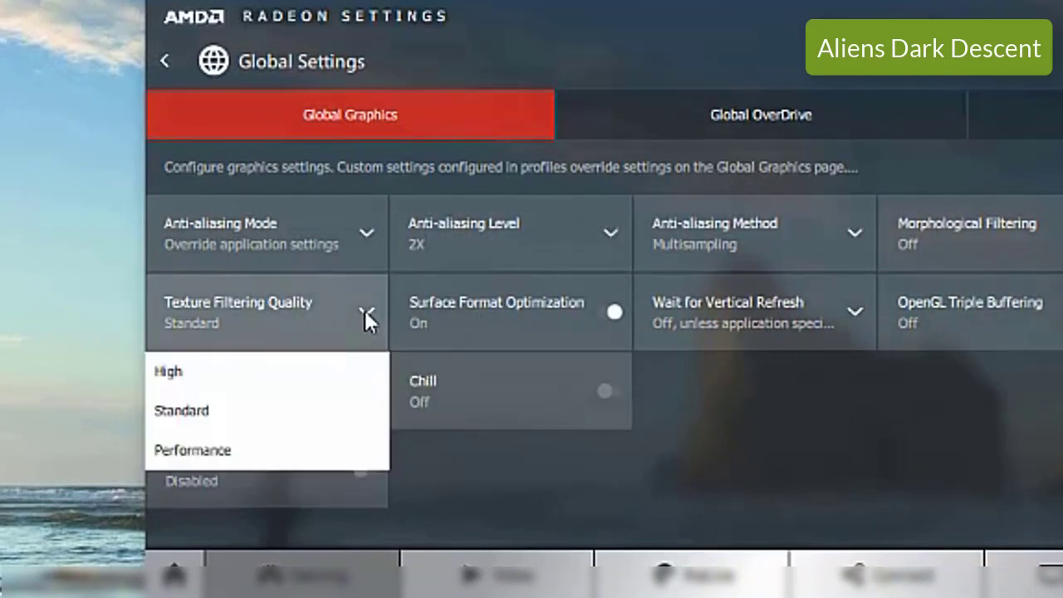
left_click(297, 452)
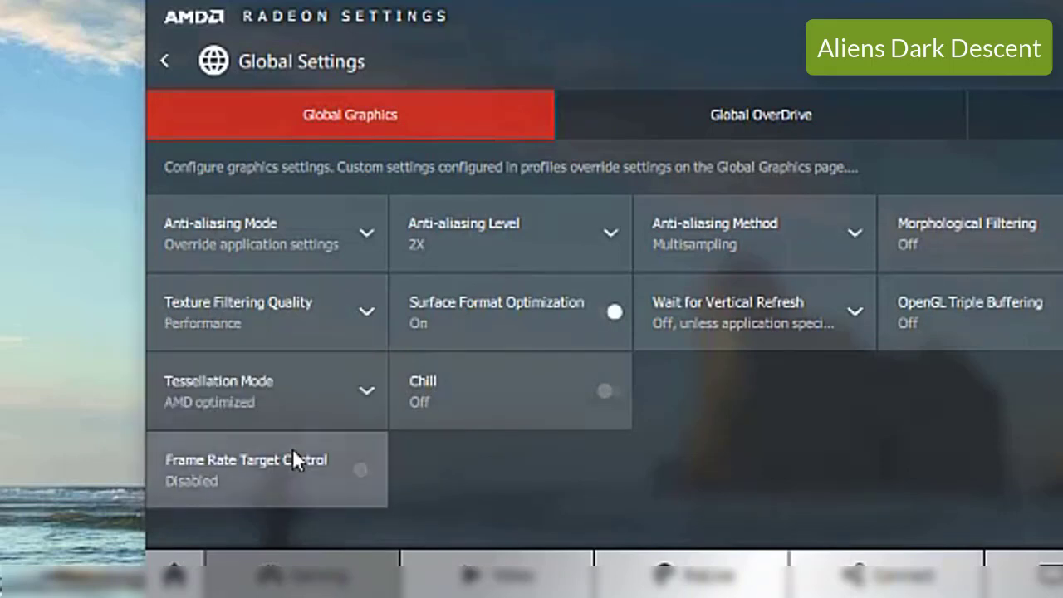
Choose 2X as the Anti-aliasing Level and keep the Anti-aliasing Method on Multisampling.
left_click(609, 235)
scroll(573, 324, "down", 1)
scroll(598, 357, "up", 1)
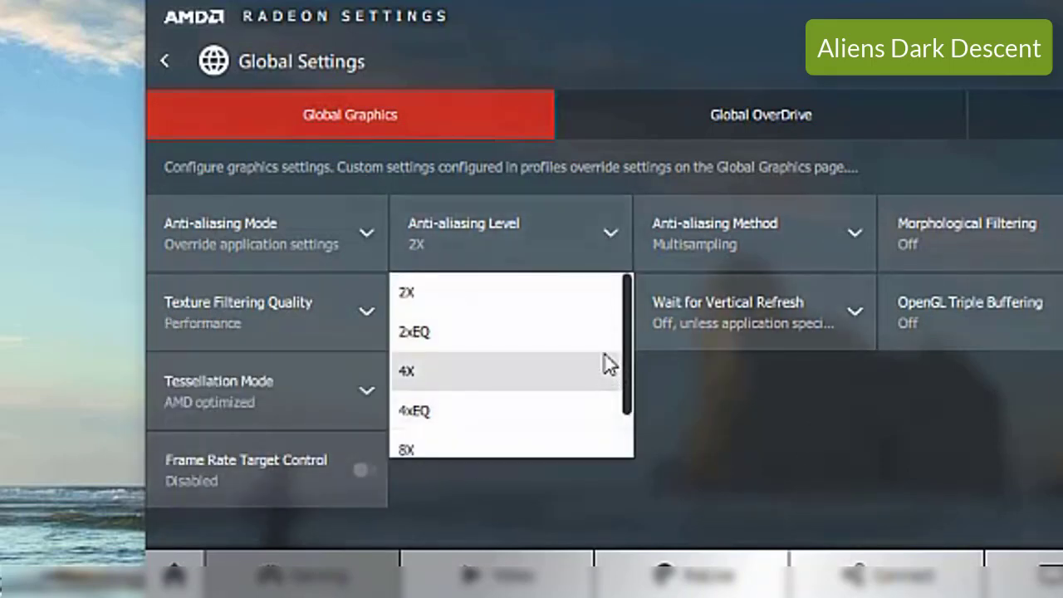
left_click_drag(626, 331, 623, 246)
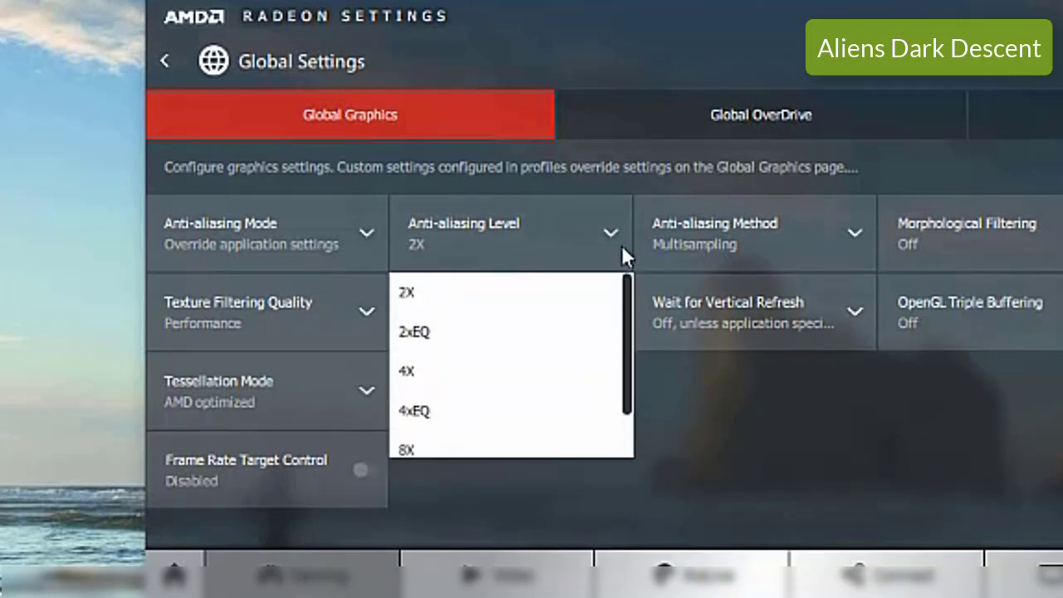
left_click(493, 292)
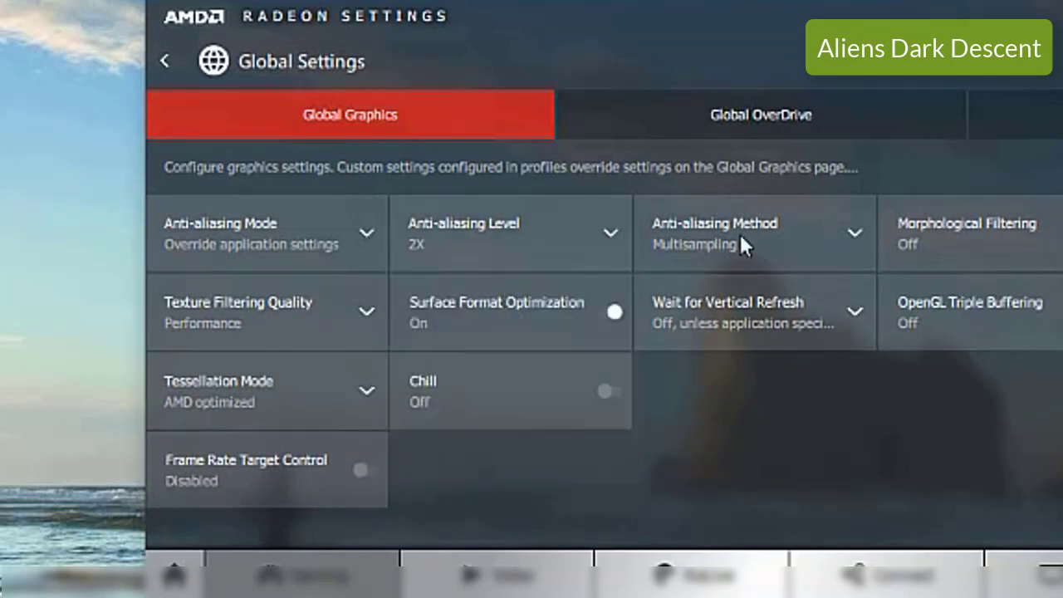
left_click(848, 236)
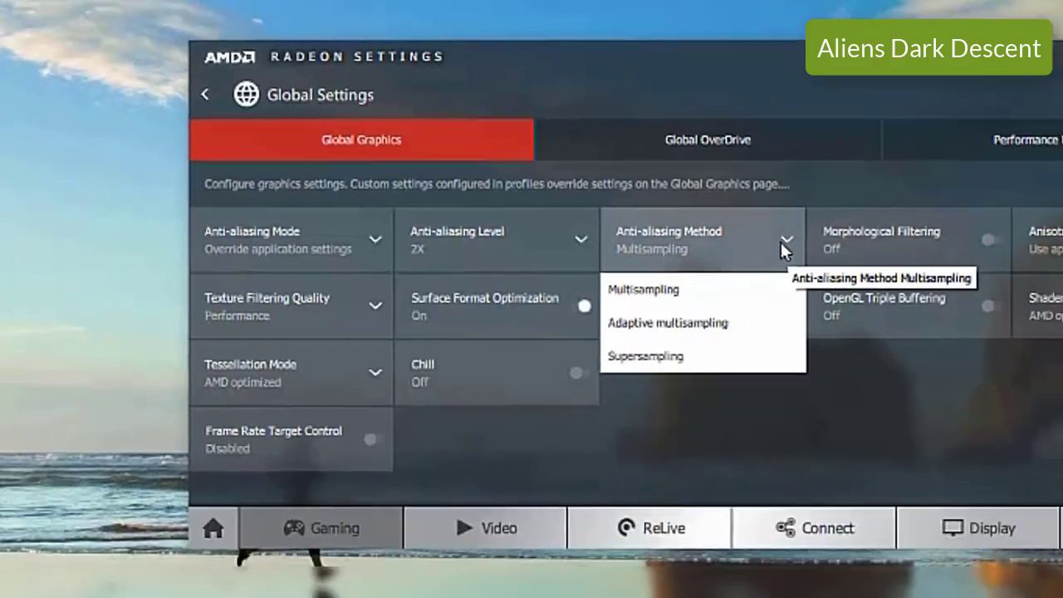
left_click(781, 243)
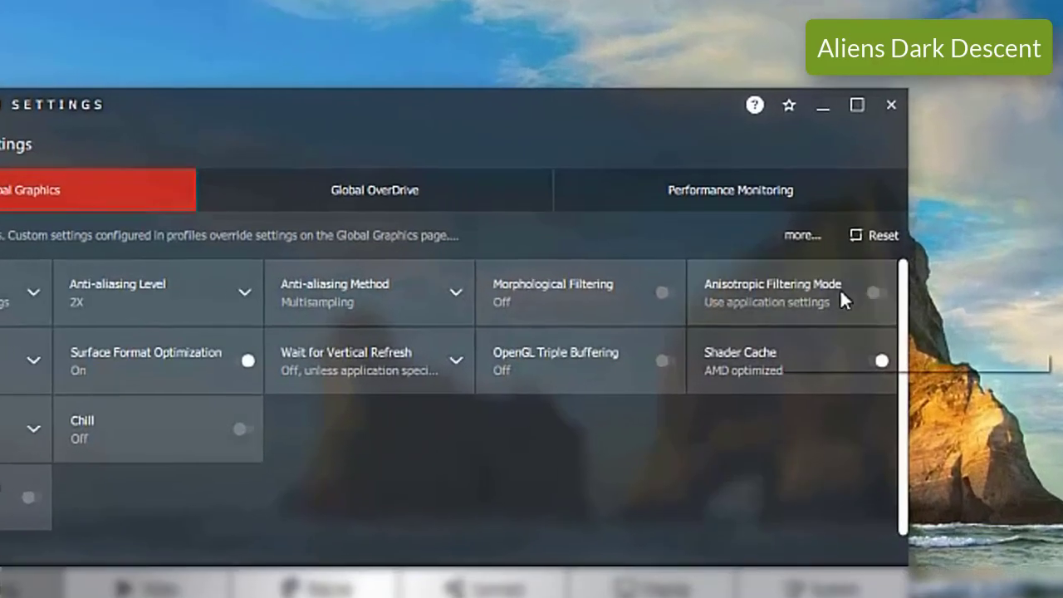
Set Anisotropic Filtering Mode to Use application settings and Wait for Vertical Refresh to Always off, then review the Tessellation Mode options.
left_click(787, 255)
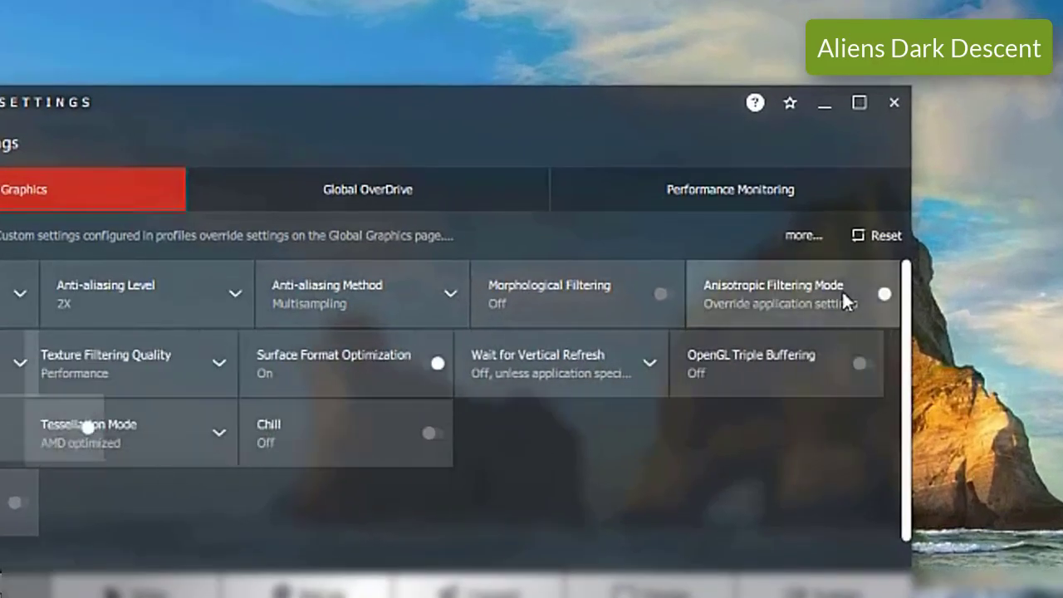
left_click(853, 301)
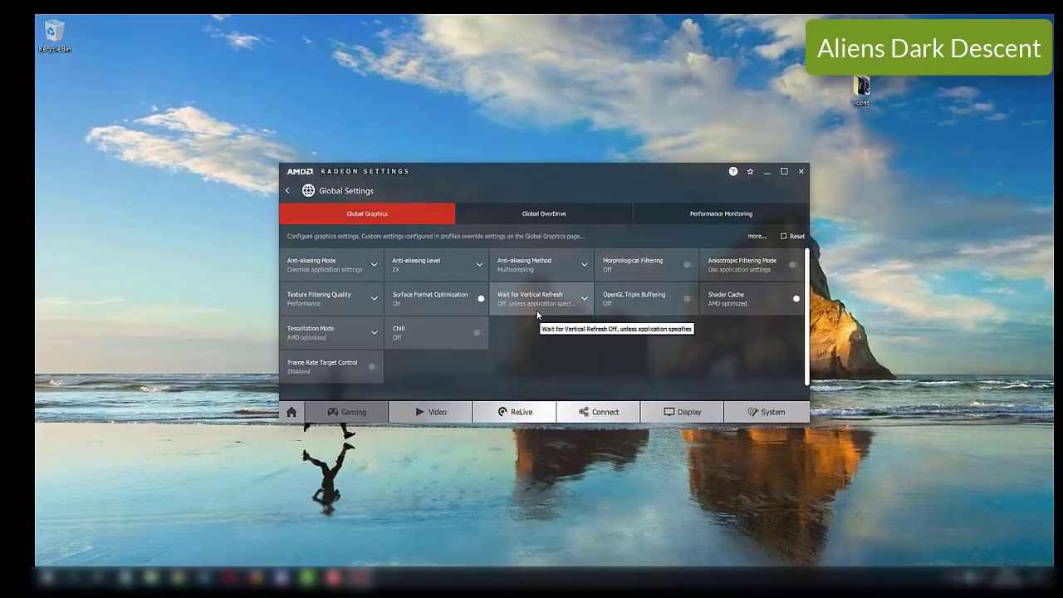
left_click(451, 363)
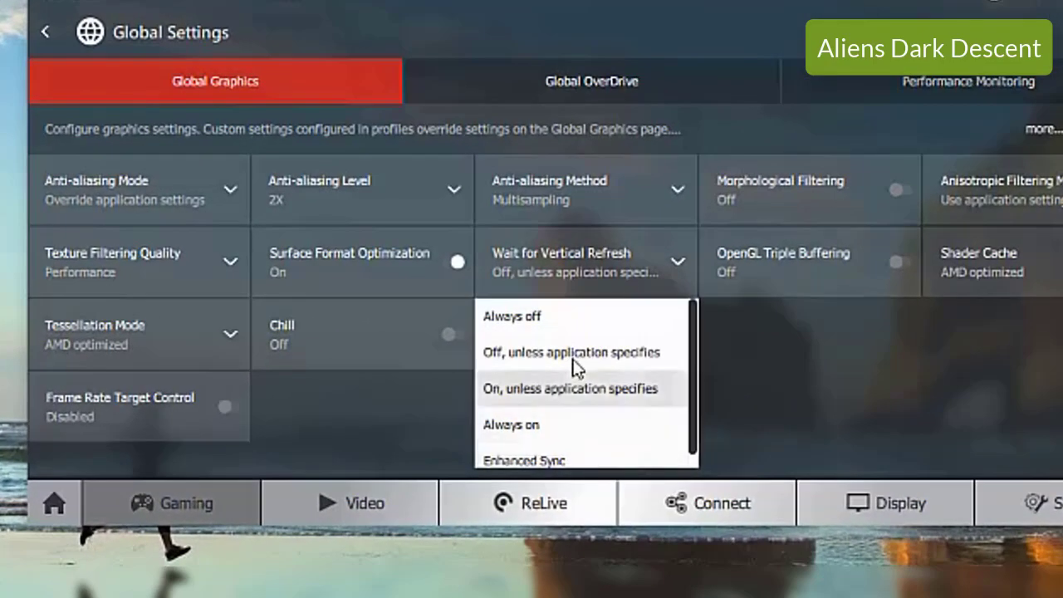
left_click(537, 316)
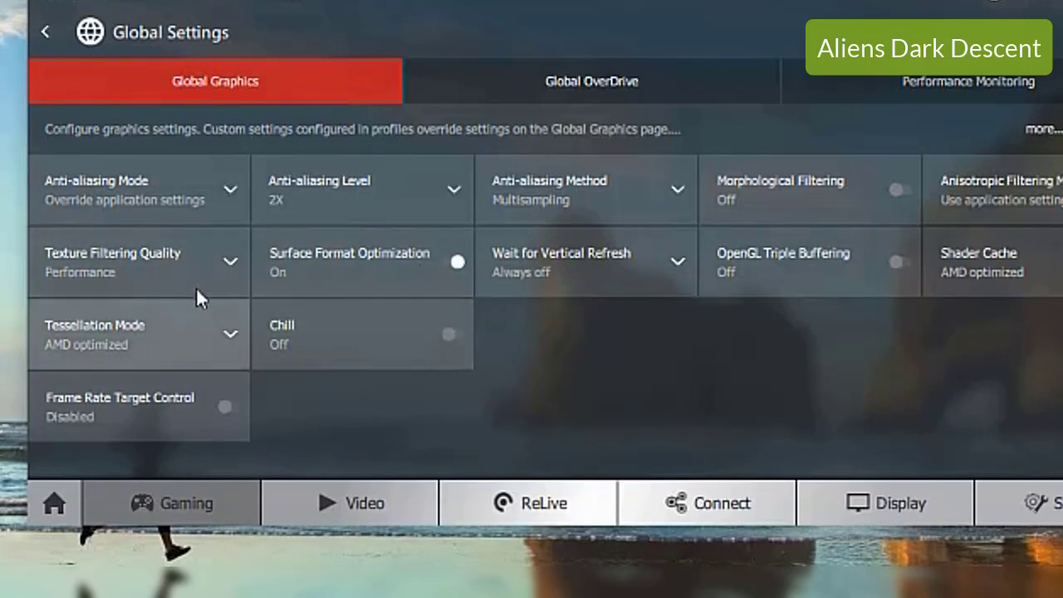
left_click(228, 333)
left_click(229, 336)
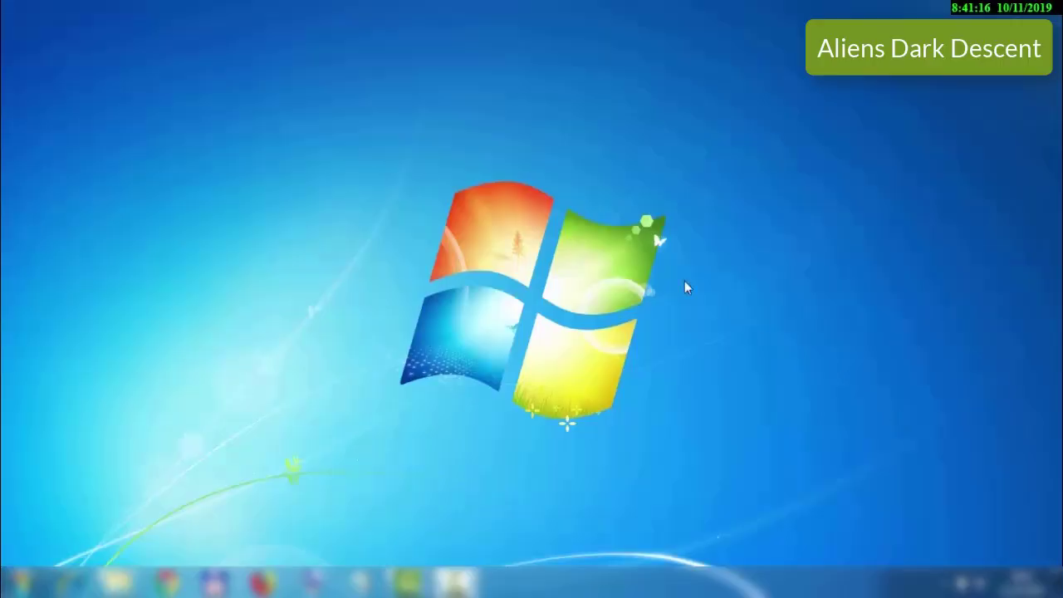
Switch to the Intel Graphics and Media Control Panel and start it in Advanced Mode.
right_click(492, 246)
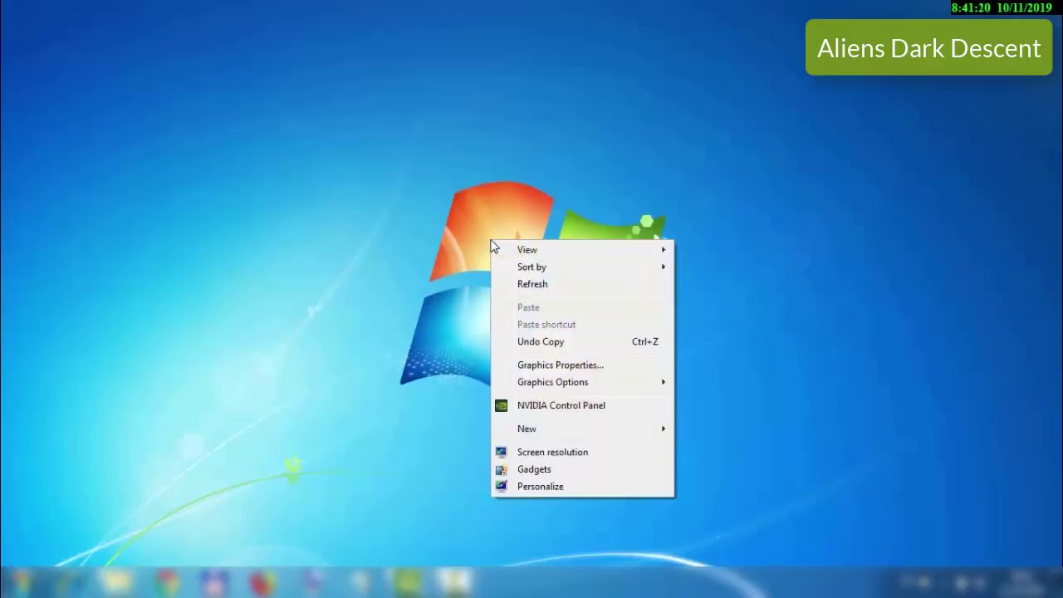
left_click(568, 374)
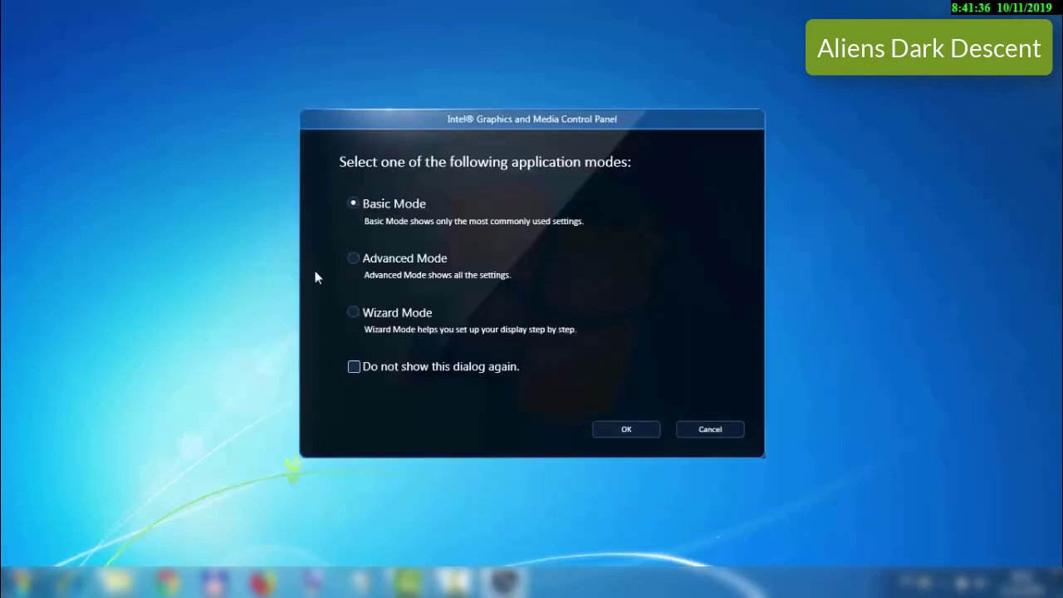
left_click(351, 258)
left_click(625, 432)
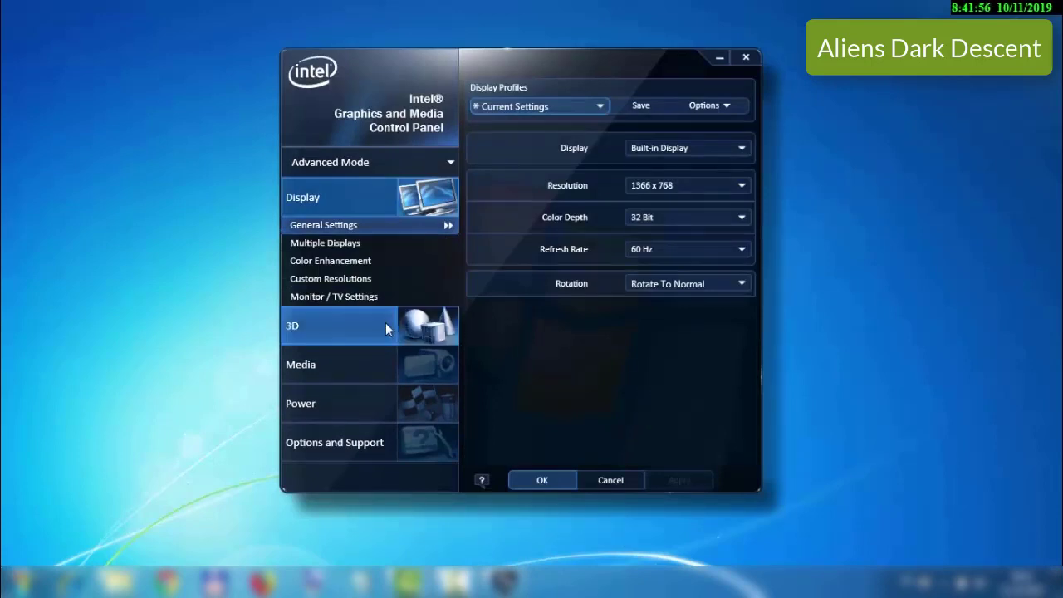
Set the 3D Preference fully to Performance, keeping the current Windows color scheme, and apply and keep the new setting.
left_click(304, 332)
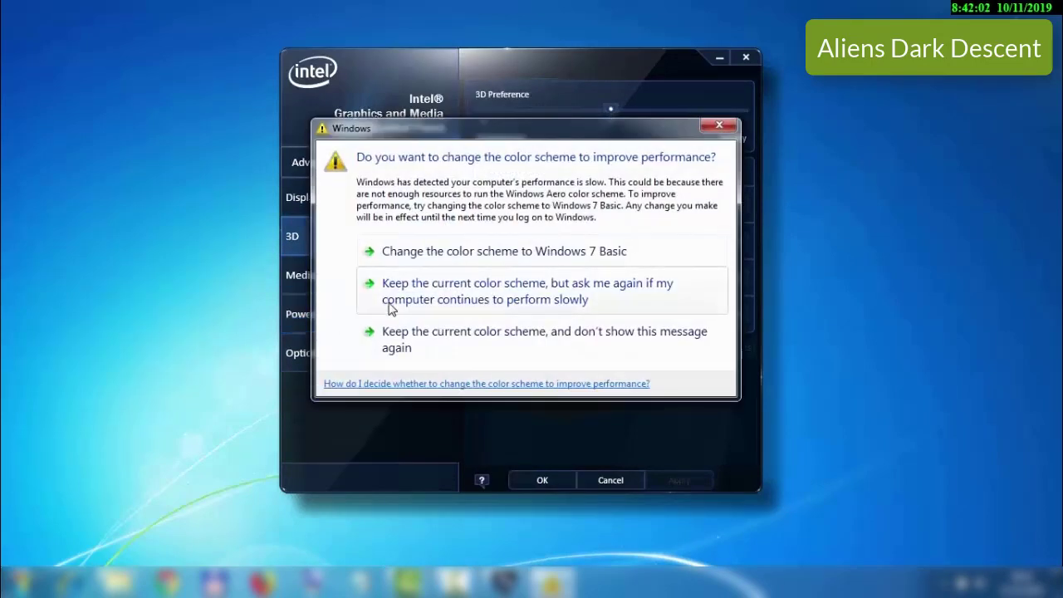
left_click(432, 300)
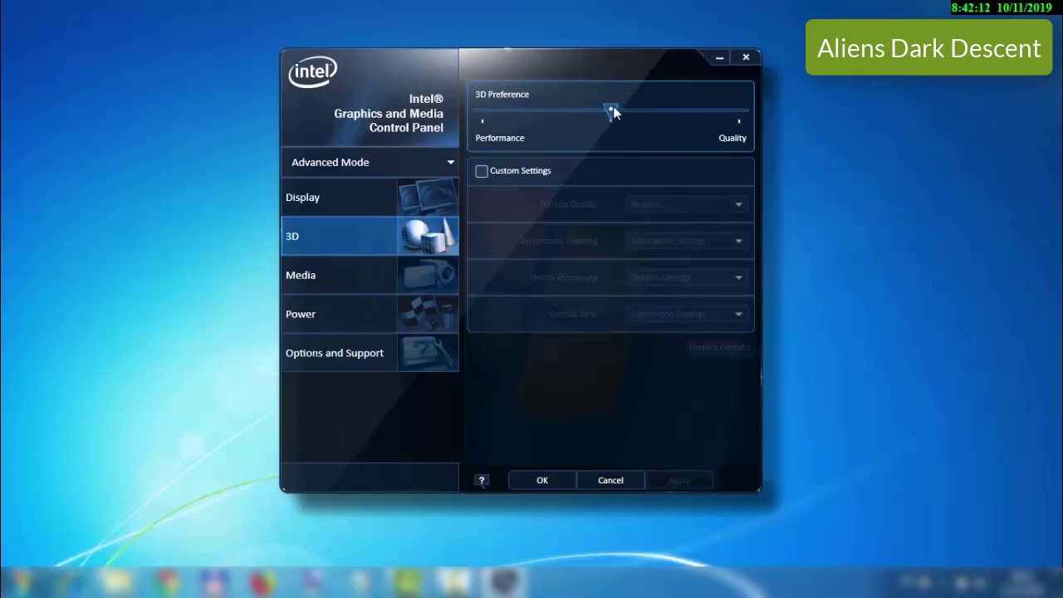
left_click_drag(608, 108, 490, 122)
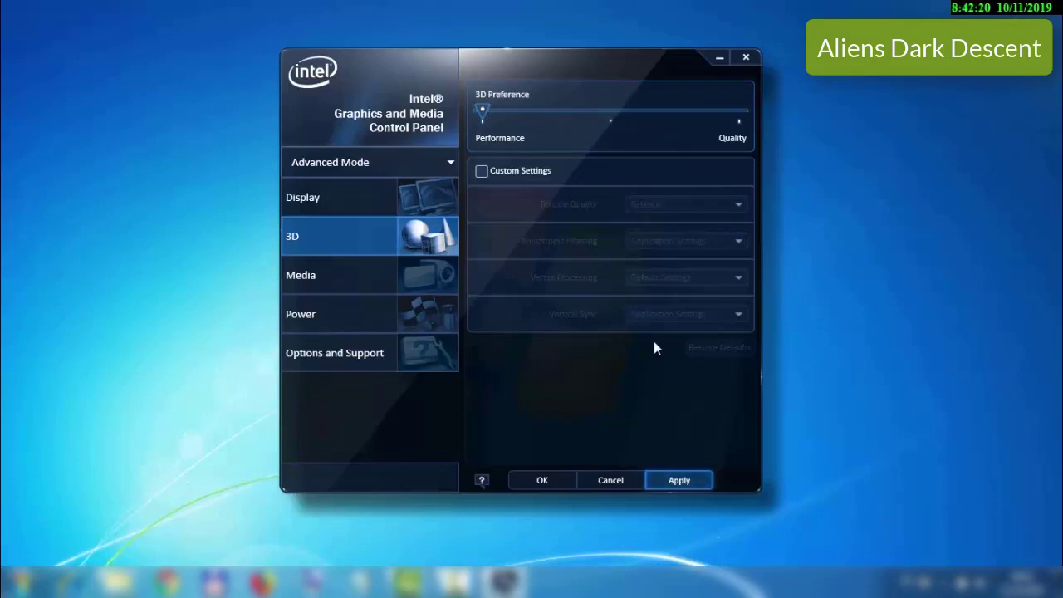
left_click(680, 480)
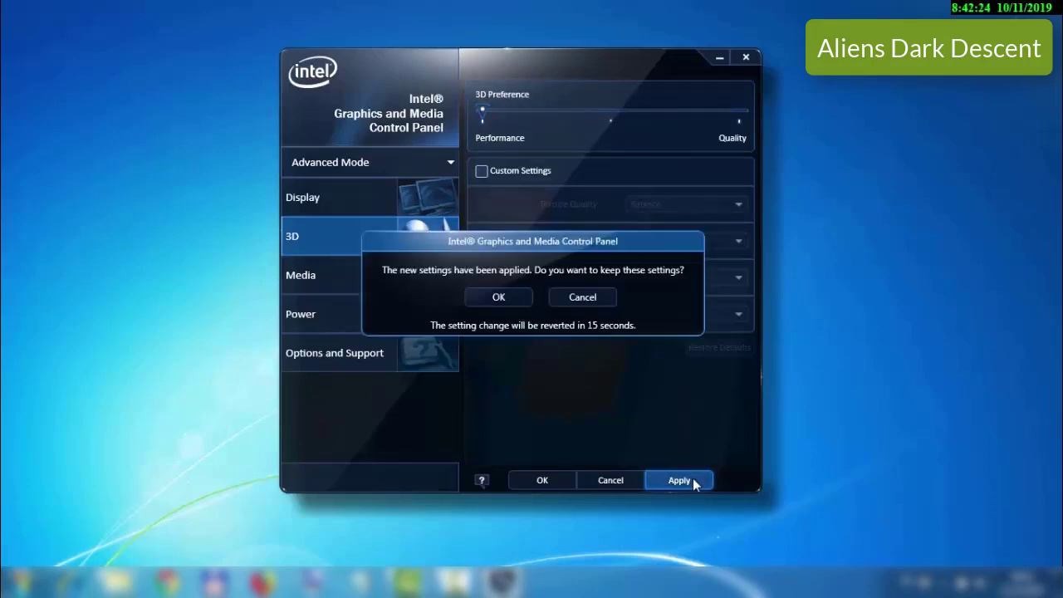
left_click(502, 297)
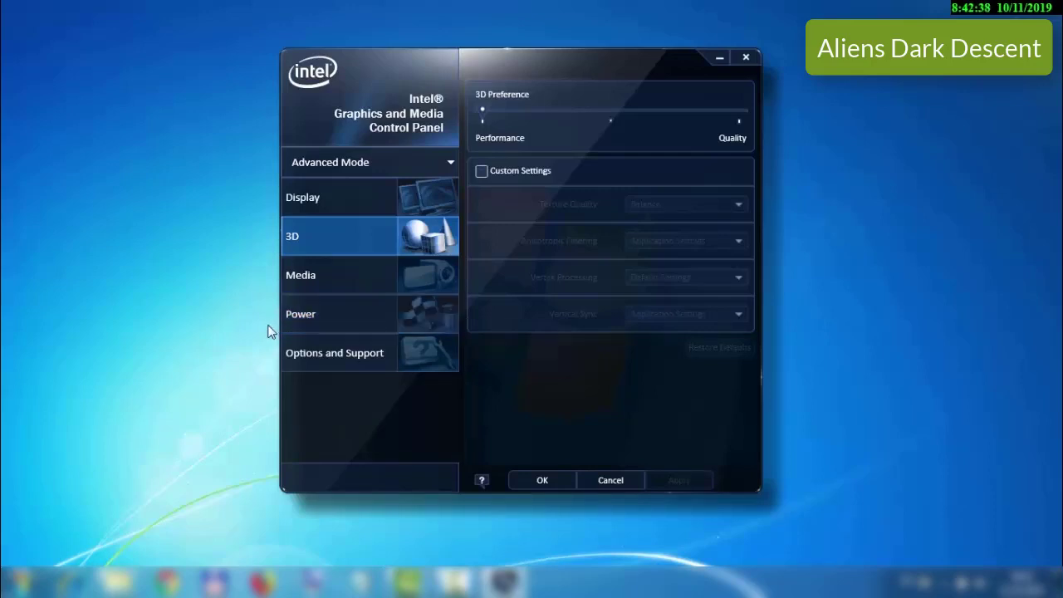
Set the power plan for the Plugged in power source to Maximum Performance, then apply and keep the change.
left_click(315, 322)
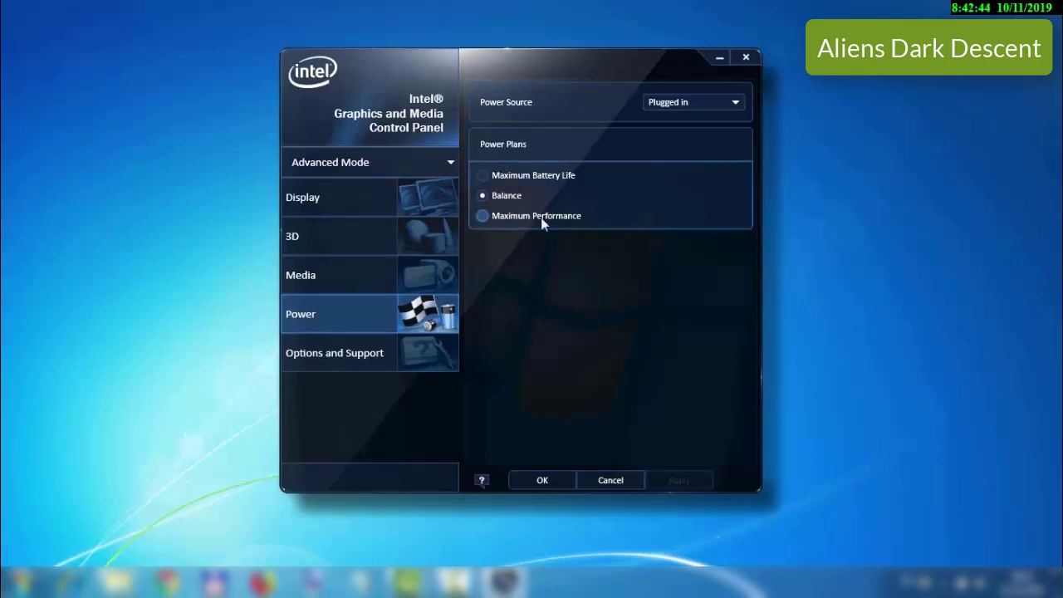
left_click(483, 216)
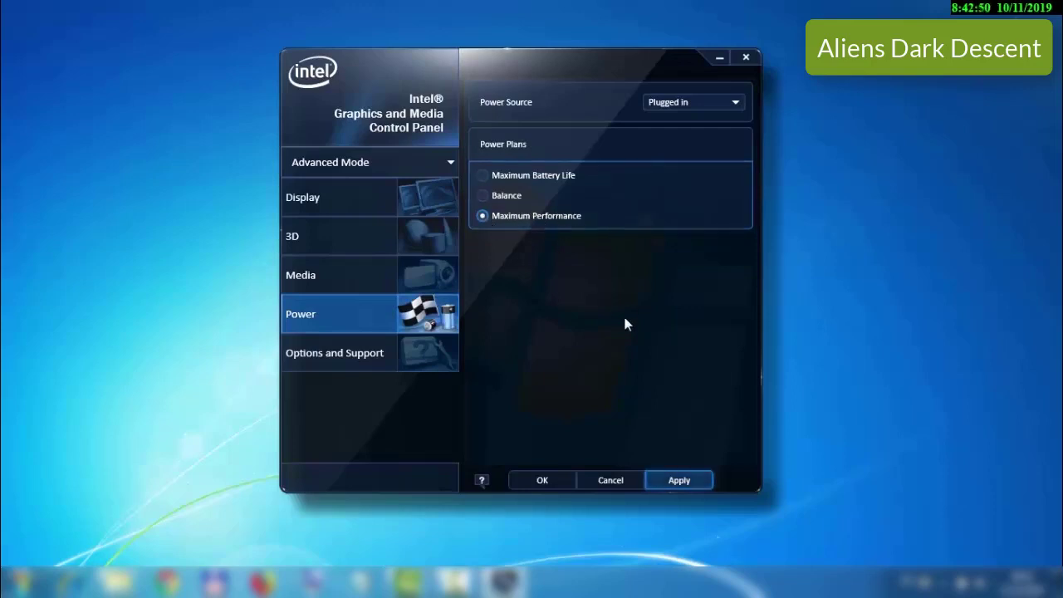
left_click(686, 482)
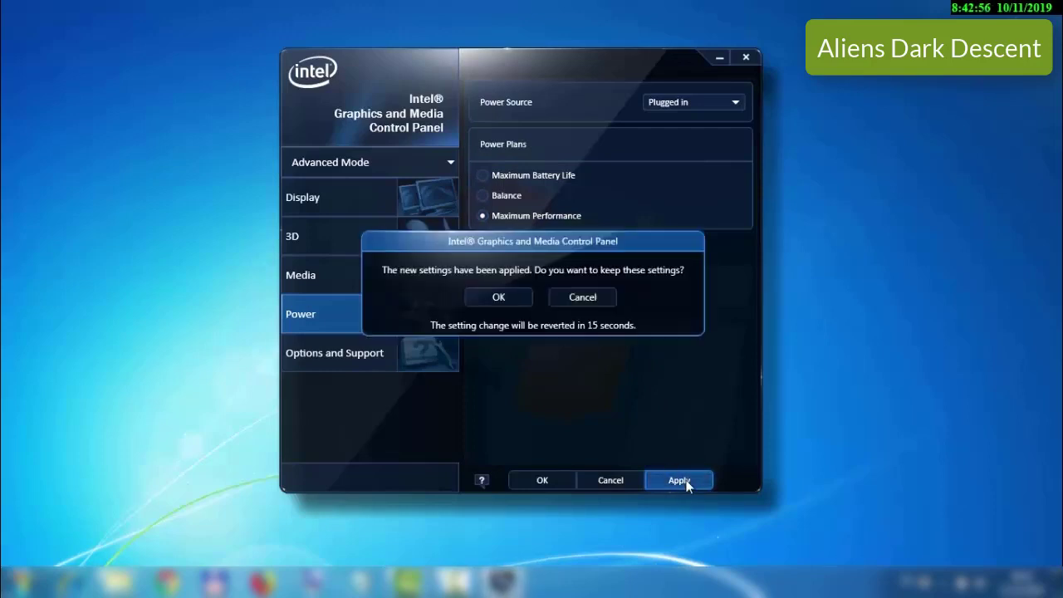
left_click(510, 303)
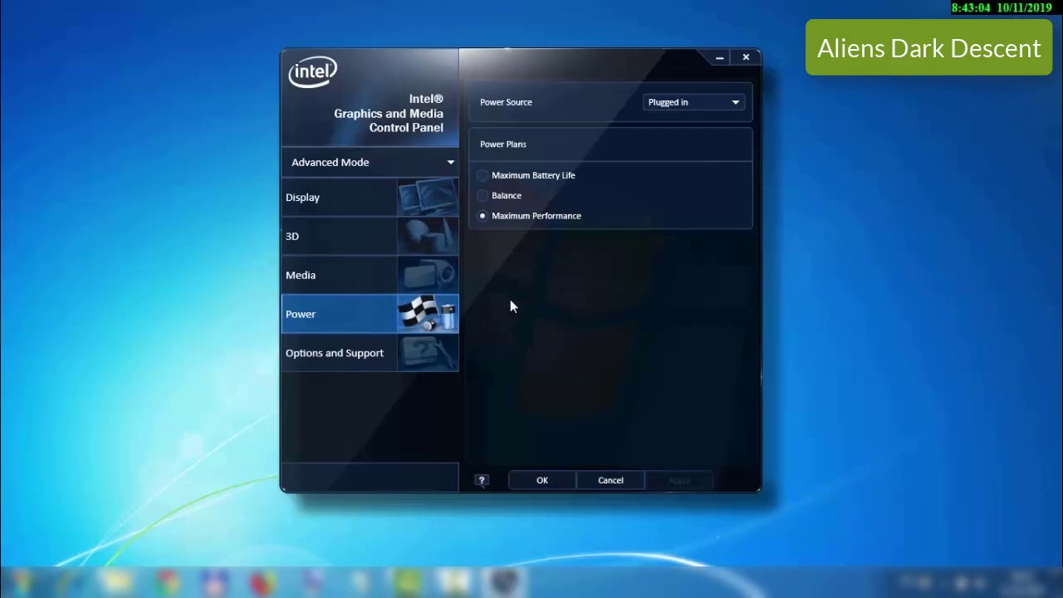
Review the available Power Source options and recheck the 3D and Power settings.
left_click(734, 103)
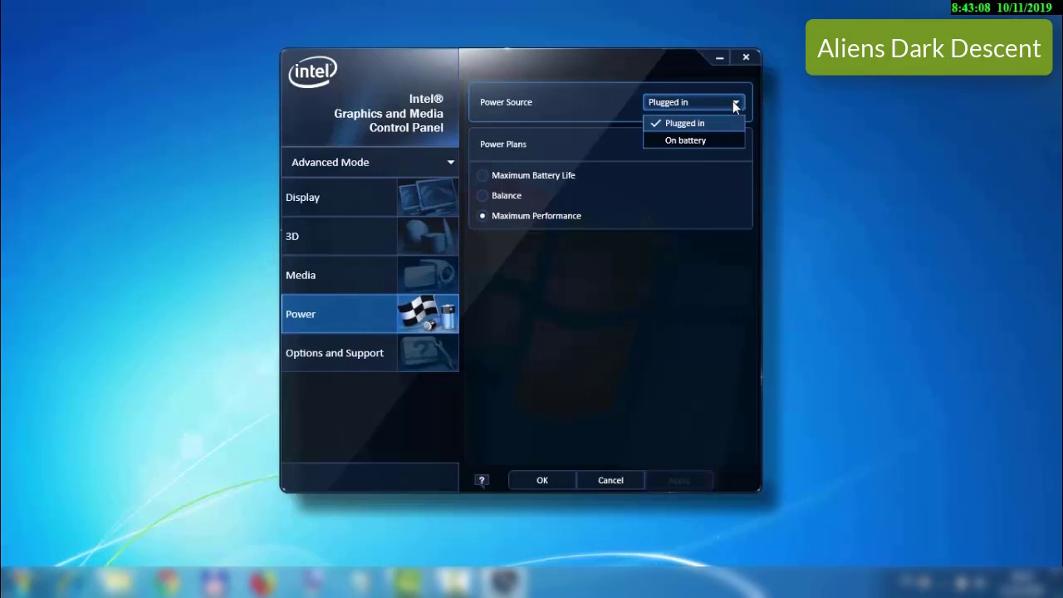
left_click(734, 103)
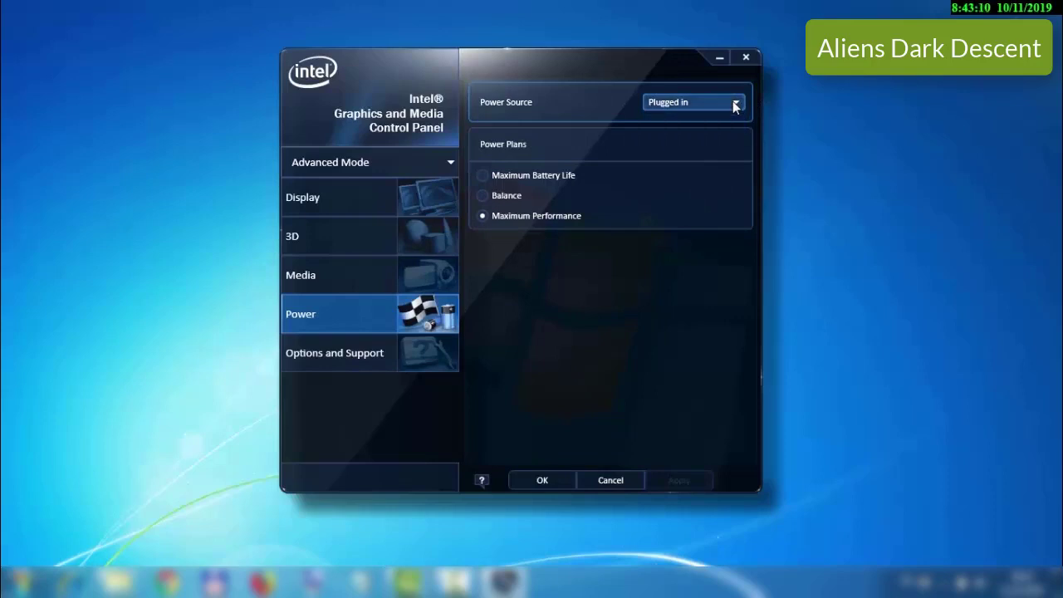
left_click(423, 226)
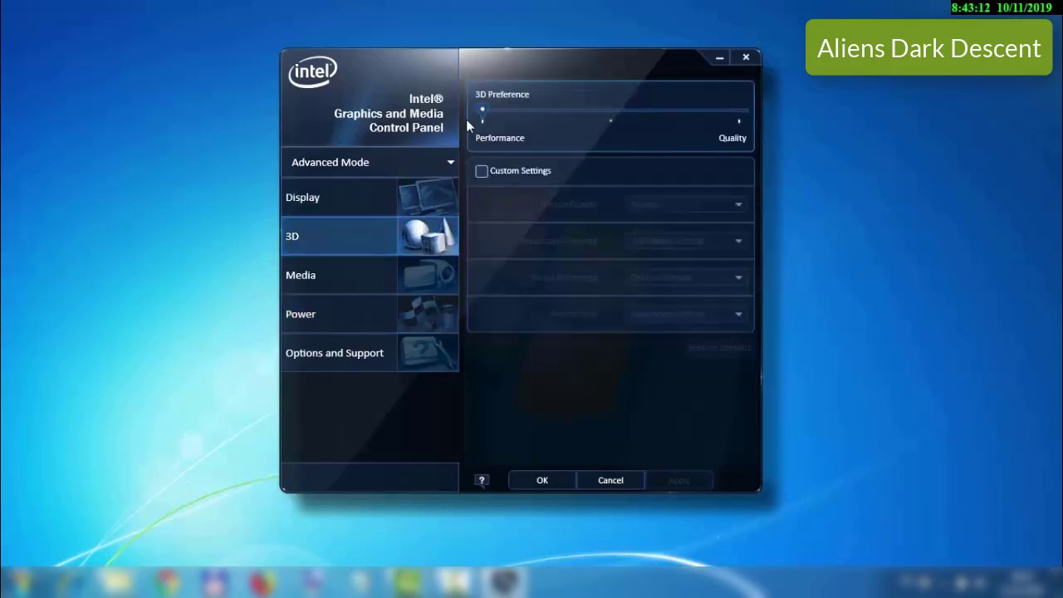
left_click(344, 308)
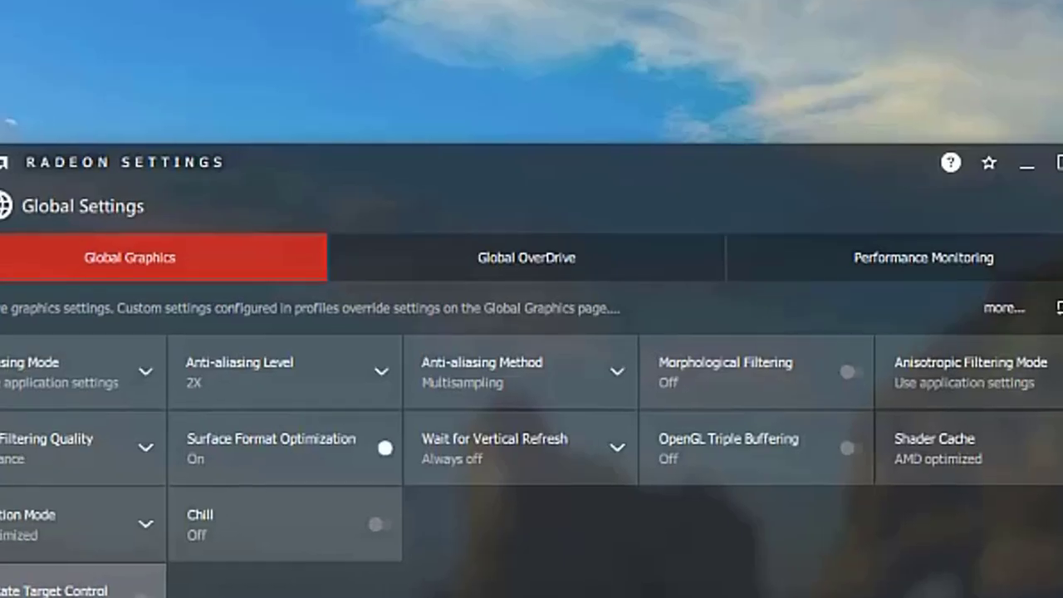
In Radeon Settings, accept the Global OverDrive warning and set the GPU Clock to 790 MHz with a Power Limit of 20%.
left_click(478, 259)
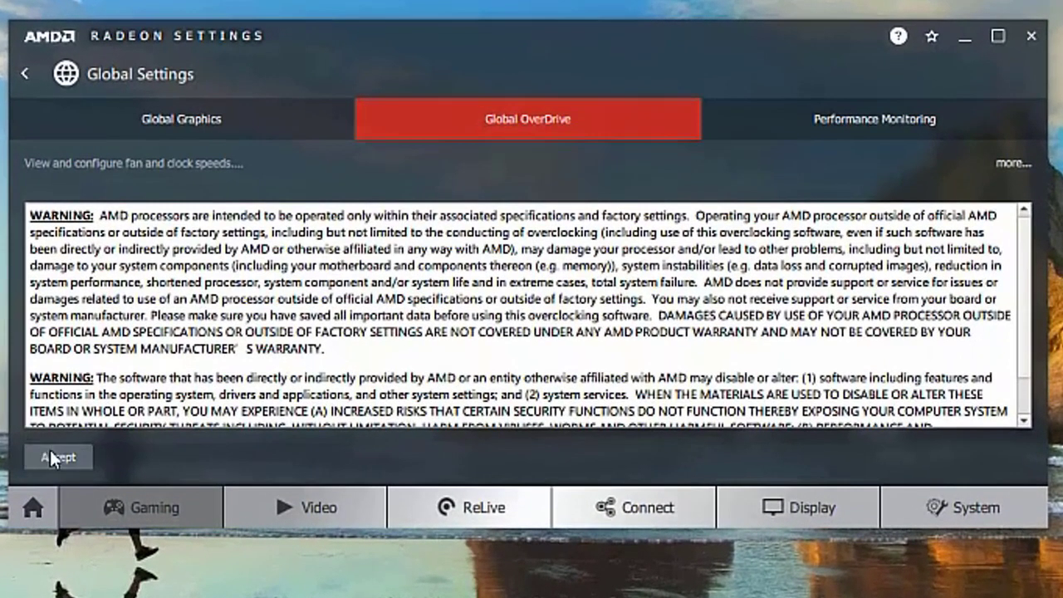
left_click(56, 457)
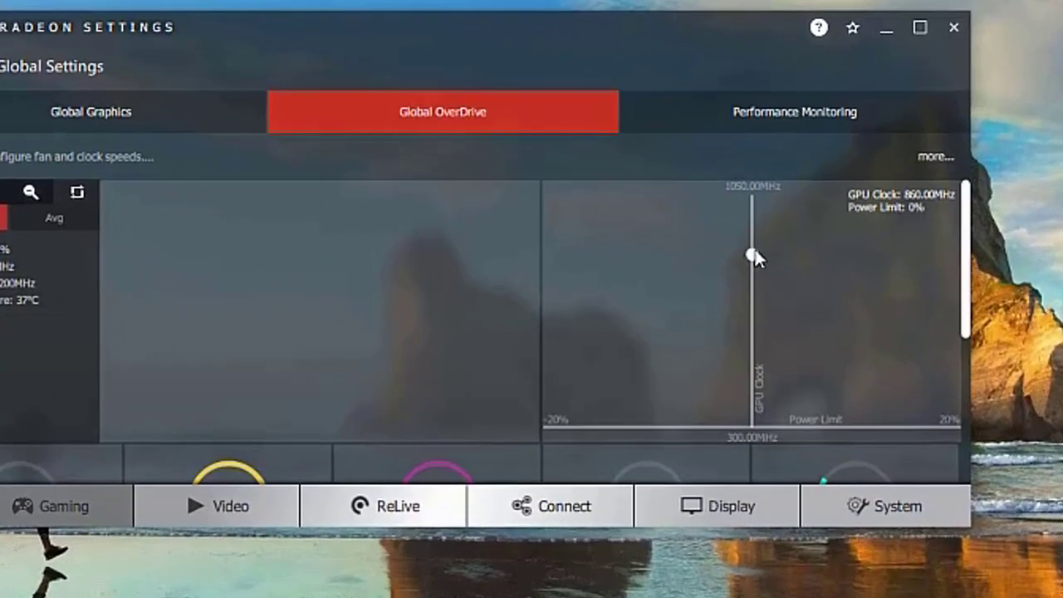
left_click_drag(695, 285, 695, 283)
left_click_drag(754, 246, 973, 270)
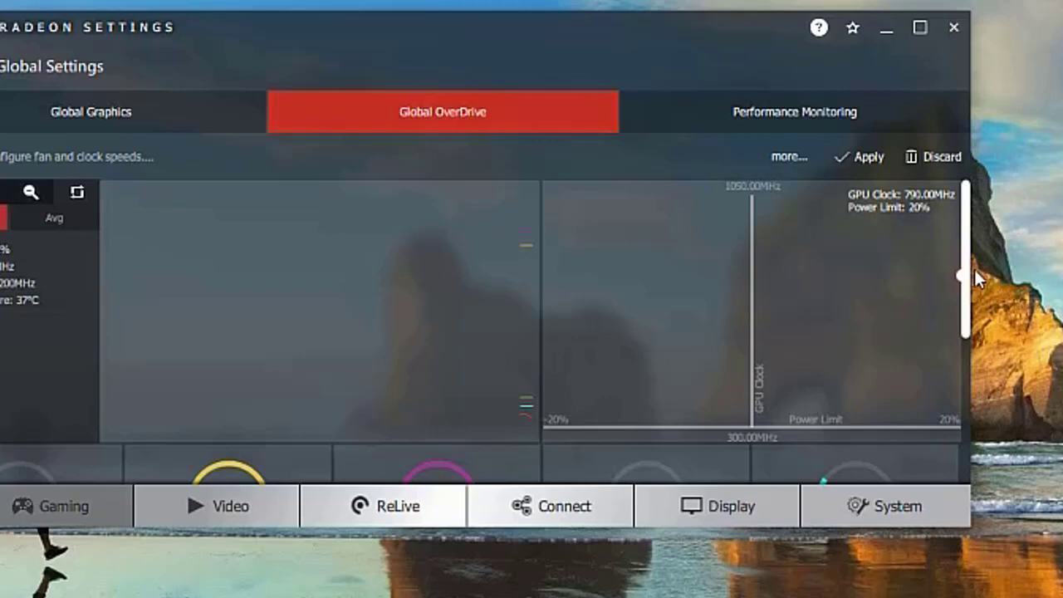